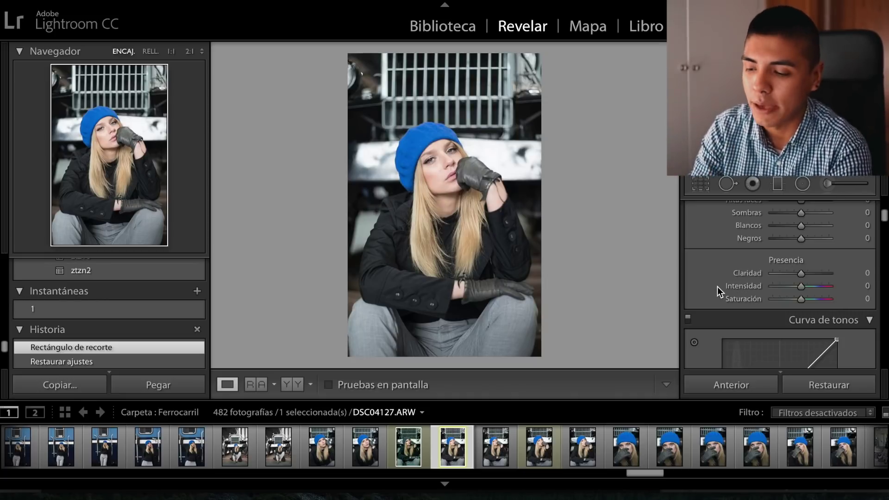
Examine the HSL section's hue and saturation controls for the individual colours.
{"action": "scroll", "coordinate": [718, 287], "scroll_direction": "down", "scroll_amount": 6}
{"action": "scroll", "coordinate": [718, 286], "scroll_direction": "up", "scroll_amount": 1}
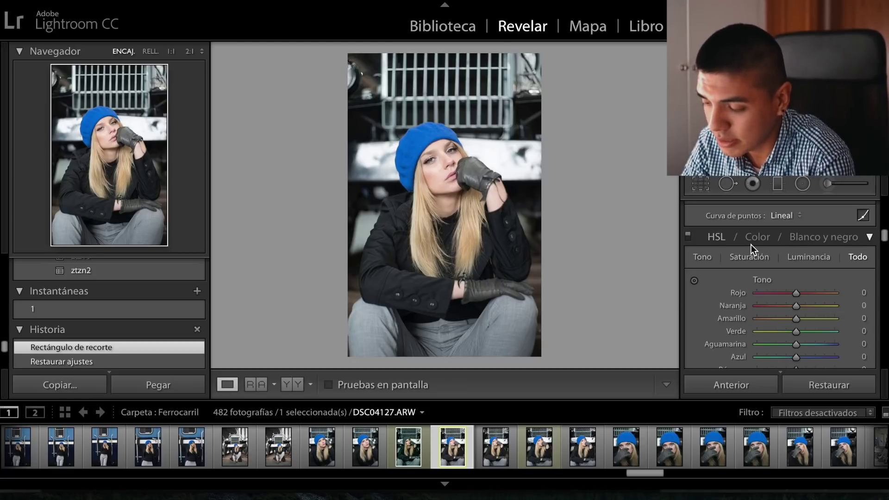
{"action": "left_click", "coordinate": [718, 239]}
{"action": "left_click", "coordinate": [718, 240]}
{"action": "scroll", "coordinate": [733, 301], "scroll_direction": "down", "scroll_amount": 3}
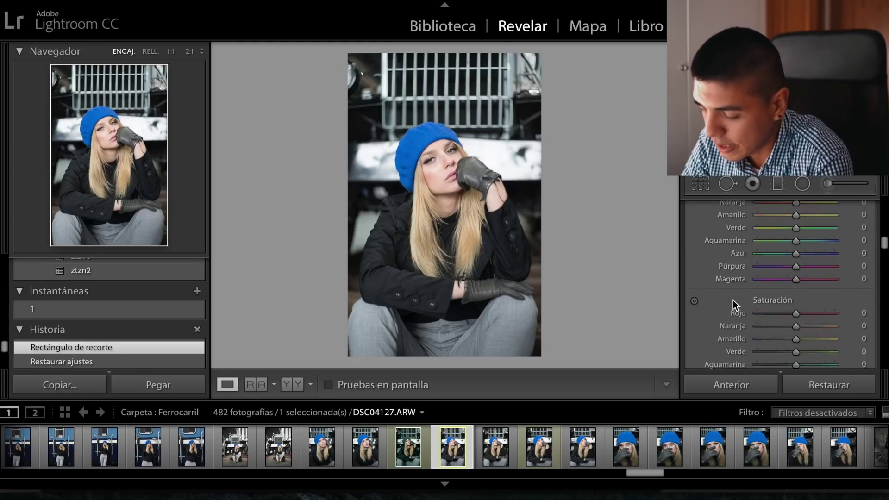
{"action": "scroll", "coordinate": [734, 246], "scroll_direction": "up", "scroll_amount": 3}
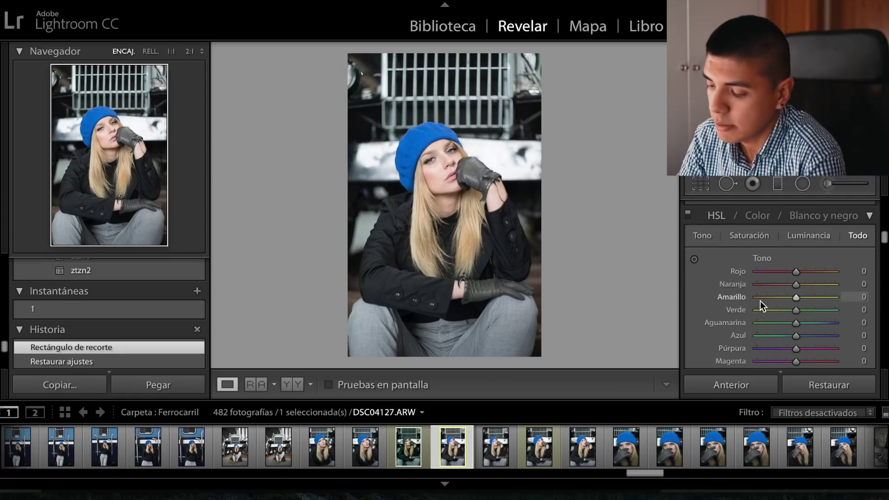
{"action": "scroll", "coordinate": [741, 303], "scroll_direction": "down", "scroll_amount": 1}
{"action": "scroll", "coordinate": [717, 306], "scroll_direction": "down", "scroll_amount": 1}
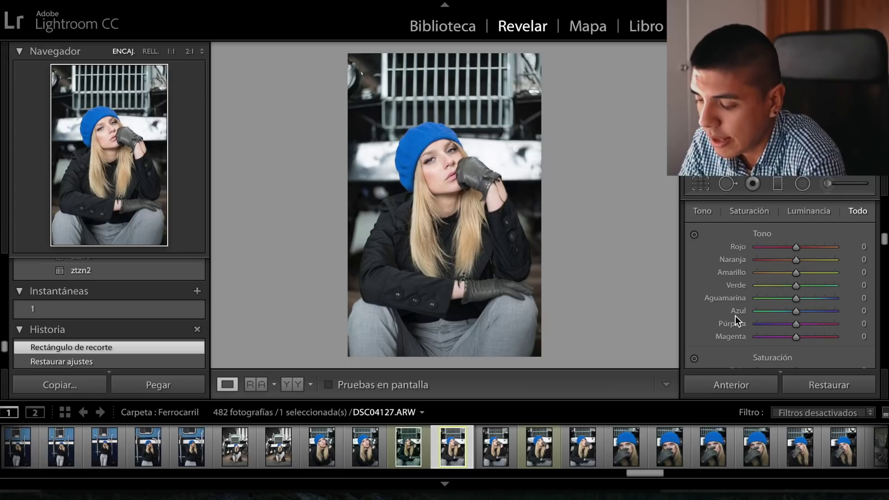
{"action": "scroll", "coordinate": [740, 312], "scroll_direction": "down", "scroll_amount": 1}
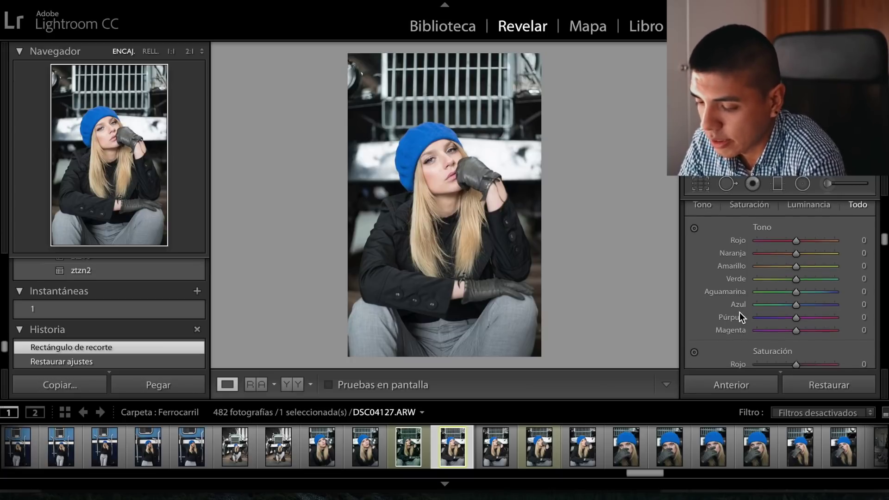
Try shifting the portrait's blue hue to +100 and −100, and undo the change.
{"action": "left_click", "coordinate": [441, 157]}
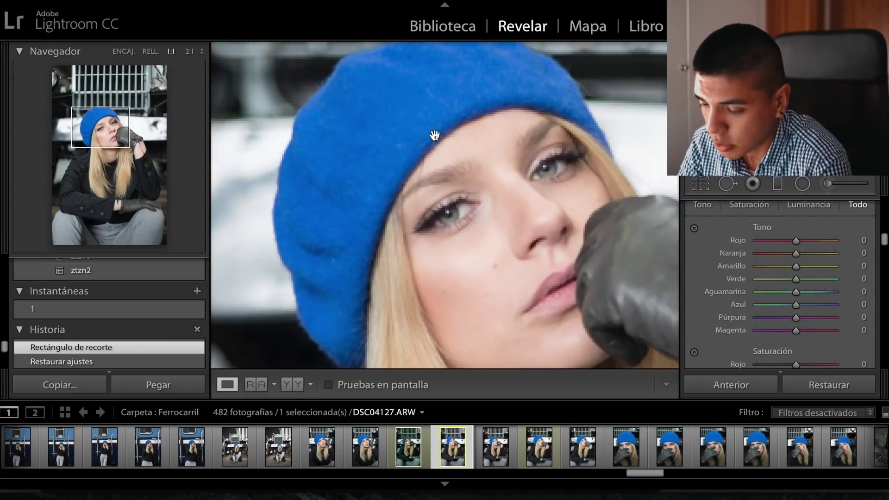
{"action": "left_click", "coordinate": [124, 51]}
{"action": "scroll", "coordinate": [751, 294], "scroll_direction": "down", "scroll_amount": 2}
{"action": "left_click_drag", "start_coordinate": [796, 287], "coordinate": [858, 296]}
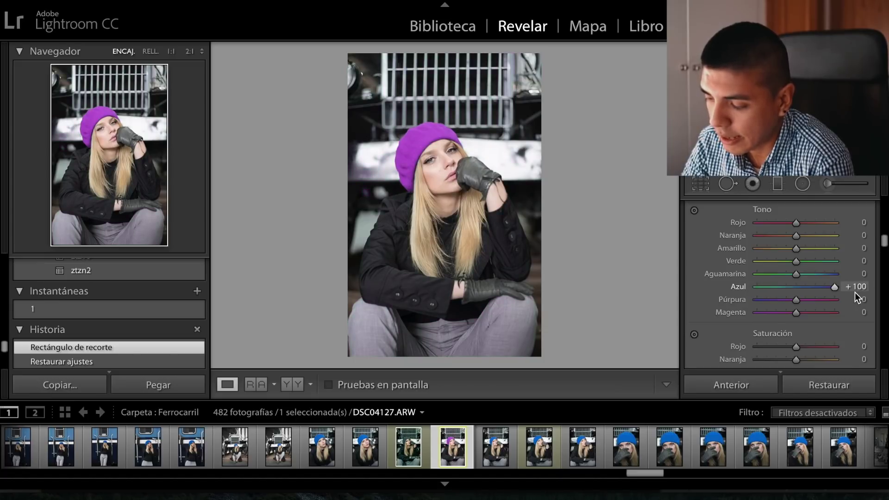
{"action": "left_click_drag", "start_coordinate": [790, 296], "coordinate": [743, 295]}
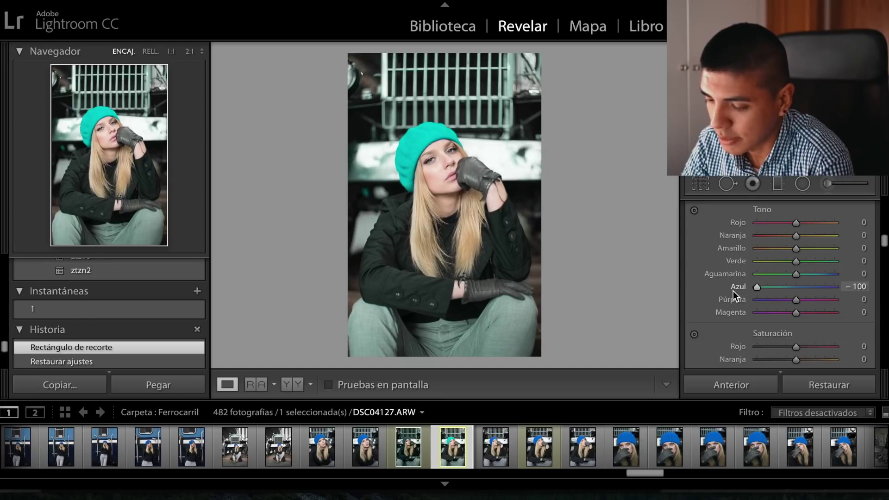
{"action": "left_click_drag", "start_coordinate": [757, 287], "coordinate": [847, 293]}
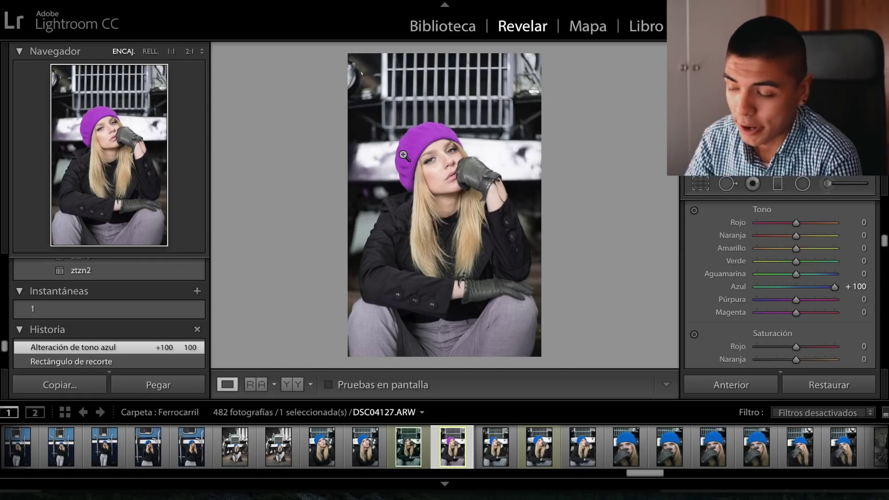
{"action": "key", "text": "ctrl+z"}
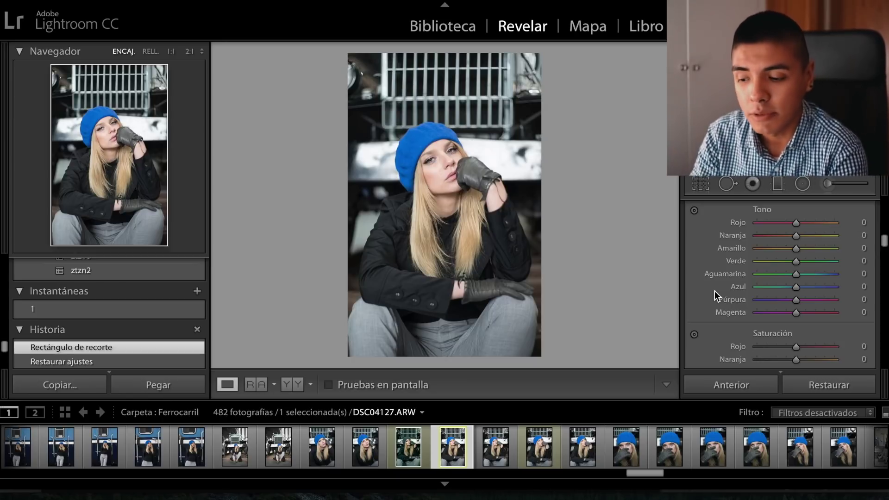
{"action": "scroll", "coordinate": [715, 291], "scroll_direction": "down", "scroll_amount": 3}
{"action": "key", "text": "ctrl+z"}
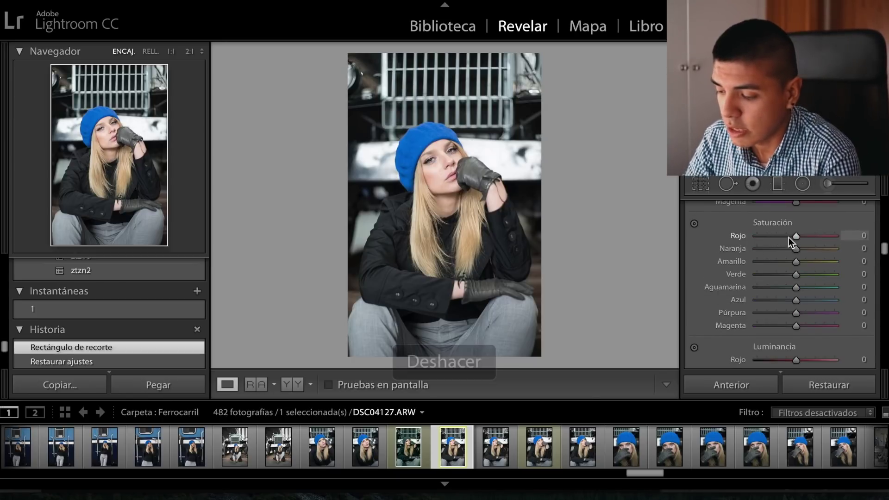
Try the red saturation at −100, check the lips at 1:1, and reset it to 0.
{"action": "left_click_drag", "start_coordinate": [798, 236], "coordinate": [743, 236]}
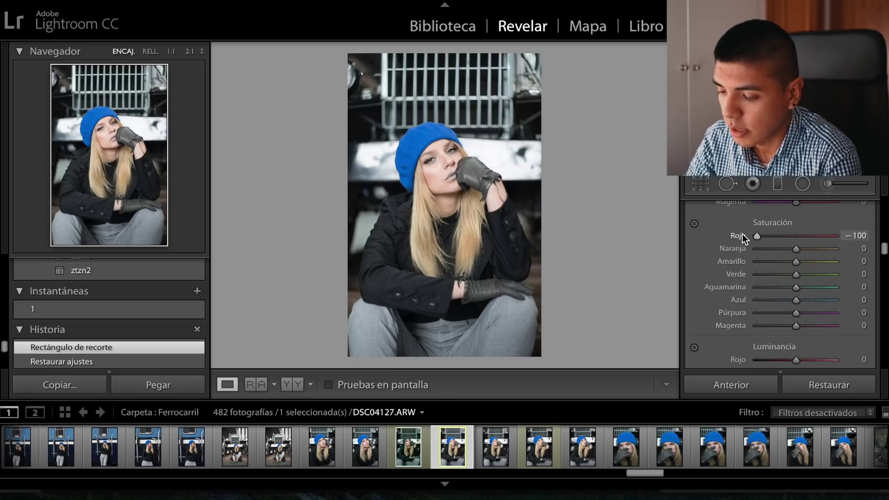
{"action": "left_click", "coordinate": [445, 179]}
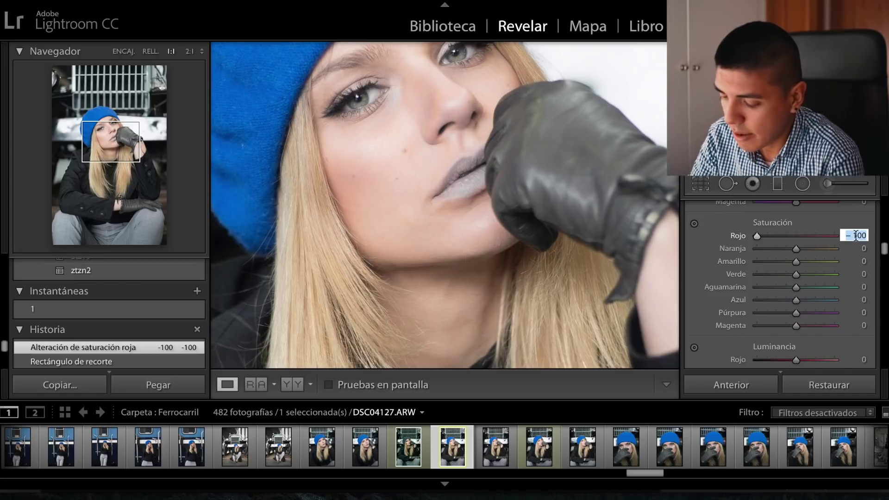
{"action": "type", "text": "0"}
{"action": "key", "text": "Return"}
Try the yellow saturation at −100 on the blonde hair, and undo it after viewing the whole portrait.
{"action": "left_click_drag", "start_coordinate": [440, 144], "coordinate": [438, 206]}
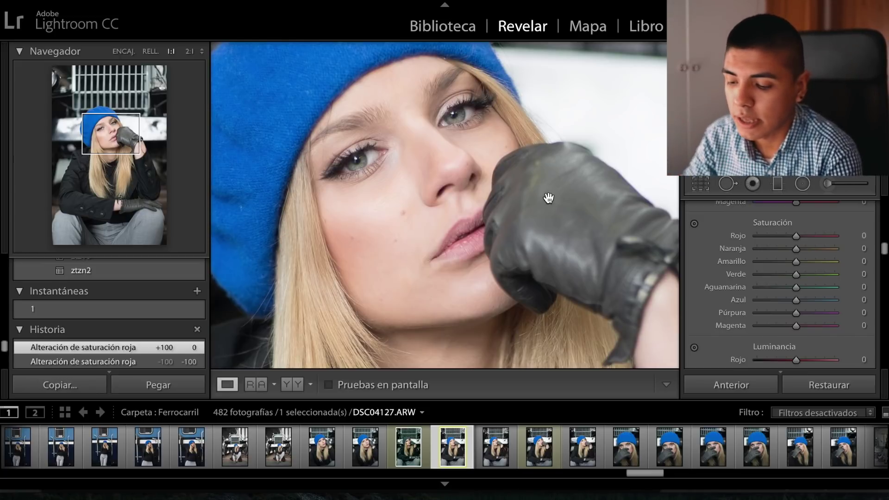
{"action": "left_click_drag", "start_coordinate": [504, 223], "coordinate": [510, 150]}
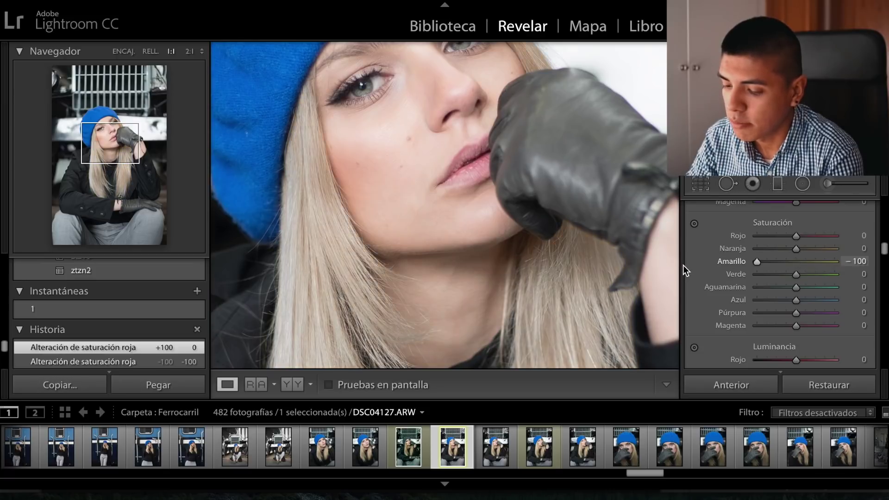
{"action": "left_click_drag", "start_coordinate": [686, 270], "coordinate": [684, 270]}
{"action": "left_click", "coordinate": [123, 51]}
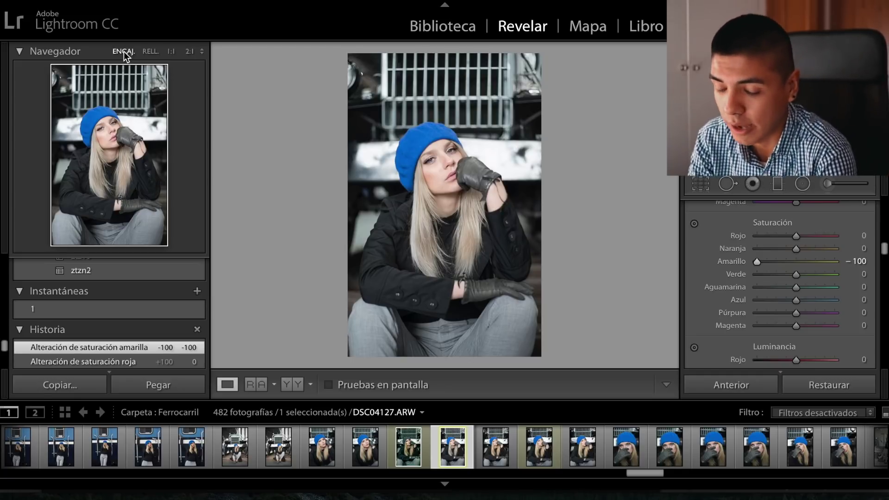
{"action": "key", "text": "ctrl+z"}
Set the blue saturation to −100 and the blue luminance to −41.
{"action": "scroll", "coordinate": [724, 273], "scroll_direction": "down", "scroll_amount": 1}
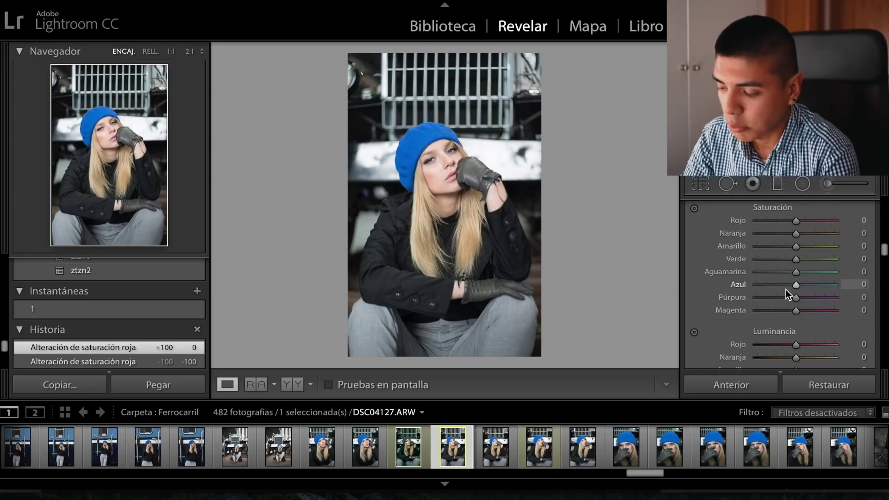
{"action": "left_click_drag", "start_coordinate": [789, 288], "coordinate": [587, 155]}
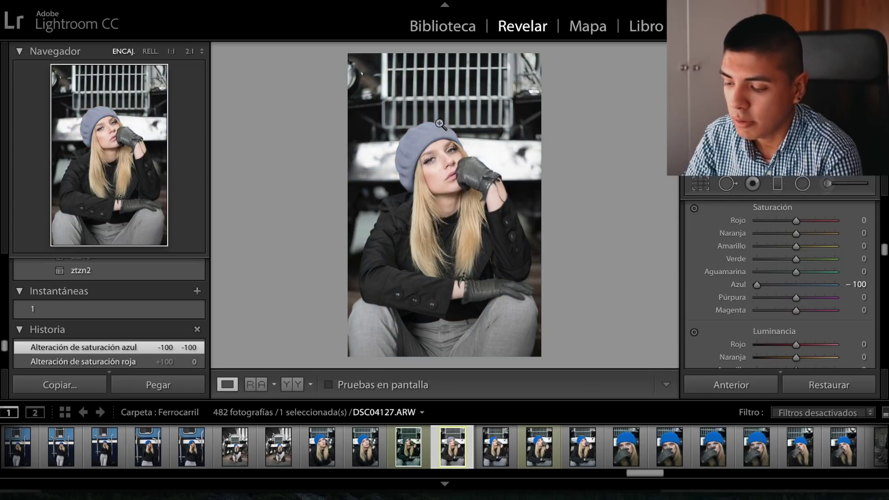
{"action": "scroll", "coordinate": [733, 295], "scroll_direction": "down", "scroll_amount": 6}
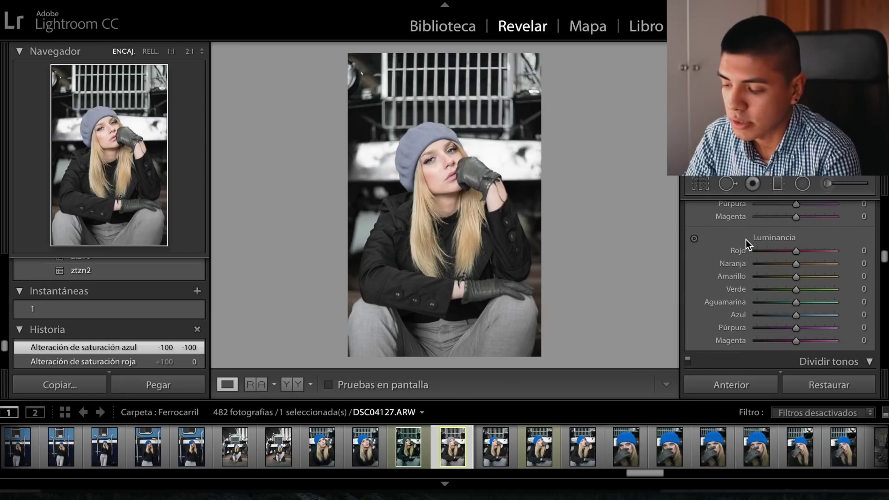
{"action": "scroll", "coordinate": [747, 313], "scroll_direction": "up", "scroll_amount": 1}
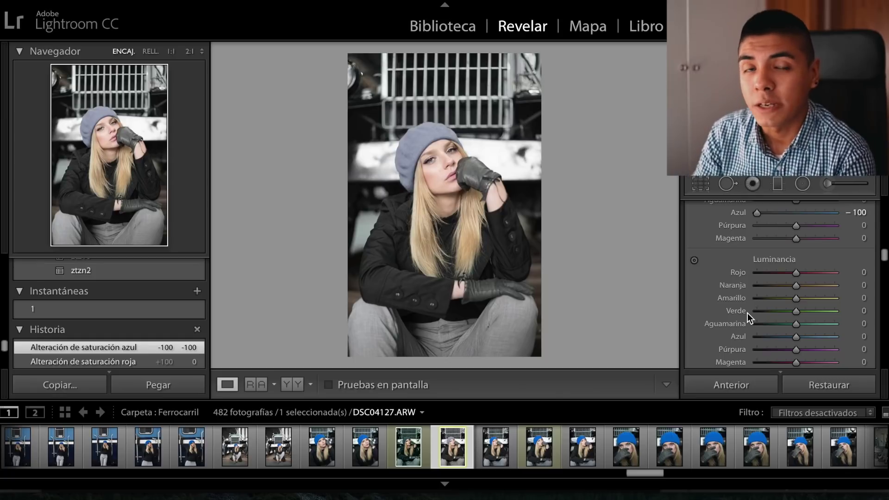
{"action": "scroll", "coordinate": [748, 313], "scroll_direction": "down", "scroll_amount": 1}
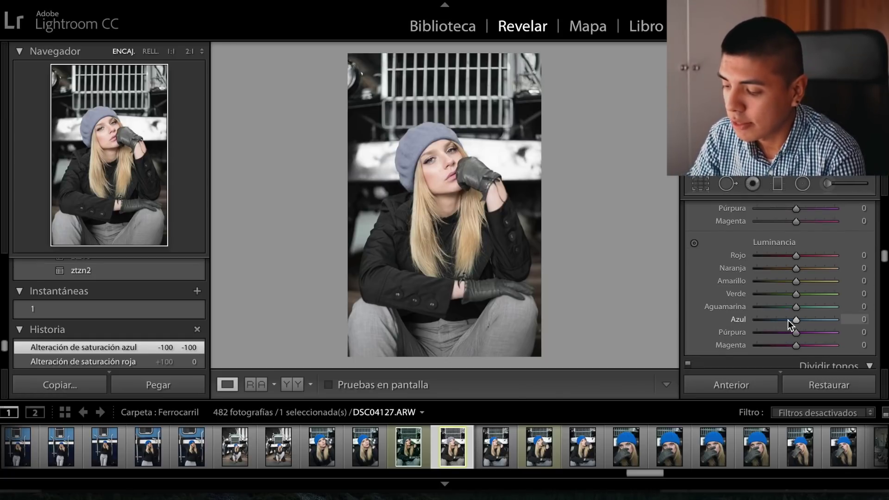
{"action": "left_click_drag", "start_coordinate": [793, 321], "coordinate": [758, 301]}
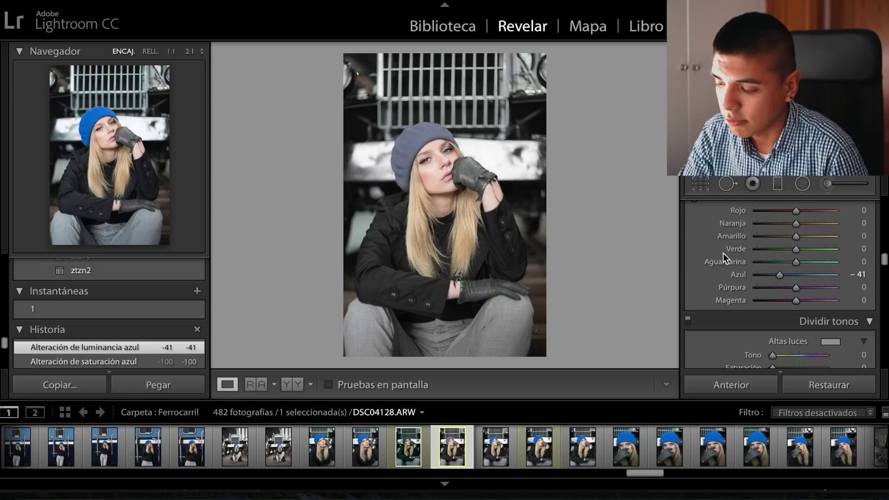
Paint an Adjustment Brush mask over the beret up to its crown, checking coverage with the mask overlay.
{"action": "scroll", "coordinate": [724, 261], "scroll_direction": "up", "scroll_amount": 4}
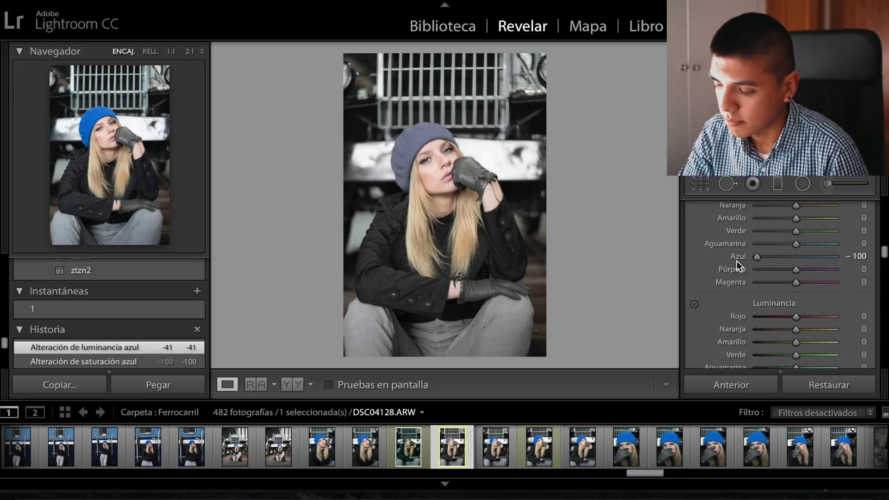
{"action": "scroll", "coordinate": [695, 238], "scroll_direction": "up", "scroll_amount": 10}
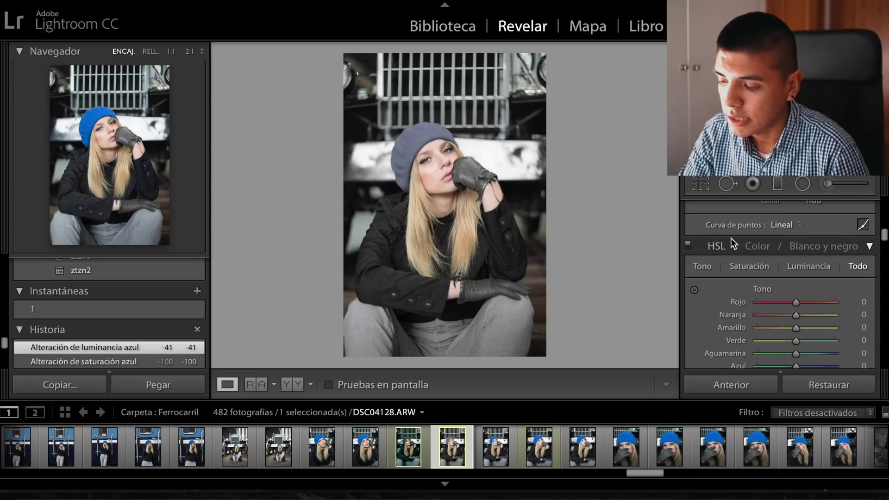
{"action": "left_click", "coordinate": [836, 181]}
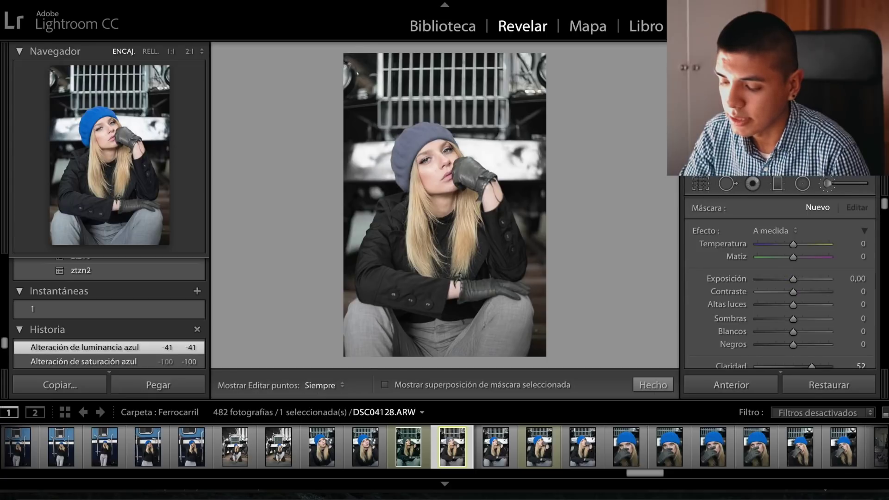
{"action": "key", "text": "ctrl+equal"}
{"action": "left_click", "coordinate": [406, 385]}
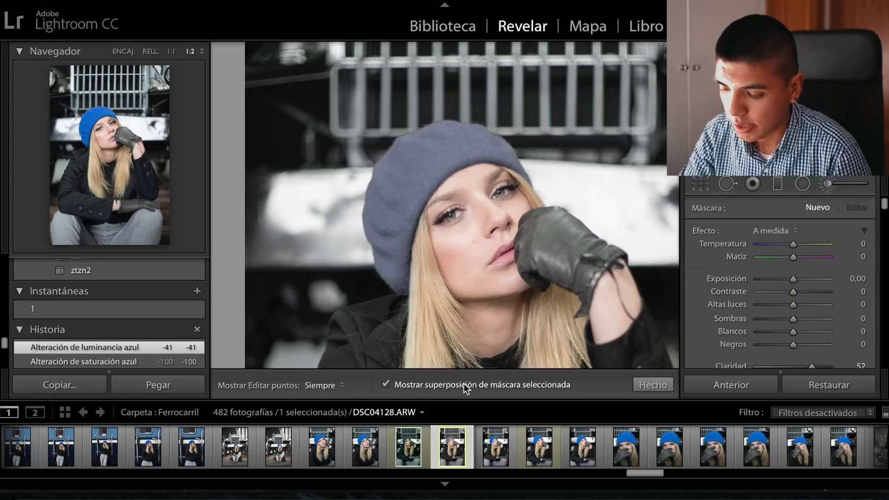
{"action": "key", "text": "h"}
{"action": "mouse_move", "coordinate": [390, 237]}
{"action": "left_mouse_down"}
{"action": "mouse_move", "coordinate": [420, 173]}
{"action": "mouse_move", "coordinate": [400, 257]}
{"action": "mouse_move", "coordinate": [380, 246]}
{"action": "mouse_move", "coordinate": [388, 254]}
{"action": "mouse_move", "coordinate": [374, 217]}
{"action": "mouse_move", "coordinate": [395, 187]}
{"action": "mouse_move", "coordinate": [392, 171]}
{"action": "left_mouse_up"}
{"action": "left_click", "coordinate": [414, 382]}
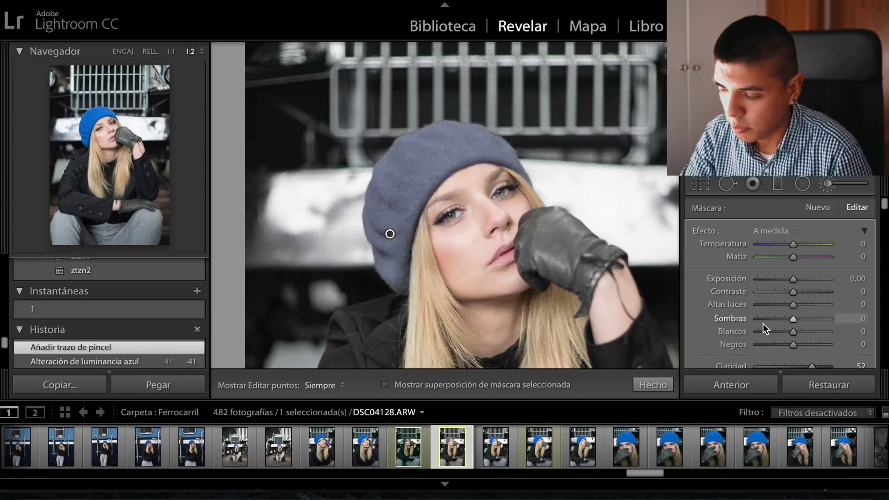
Reset the brush's clarity to 0, try and undo a temperature of −40, and set its saturation to −100.
{"action": "scroll", "coordinate": [769, 326], "scroll_direction": "down", "scroll_amount": 1}
{"action": "double_click", "coordinate": [812, 348]}
{"action": "left_click_drag", "start_coordinate": [793, 227], "coordinate": [778, 226]}
{"action": "key", "text": "ctrl+z"}
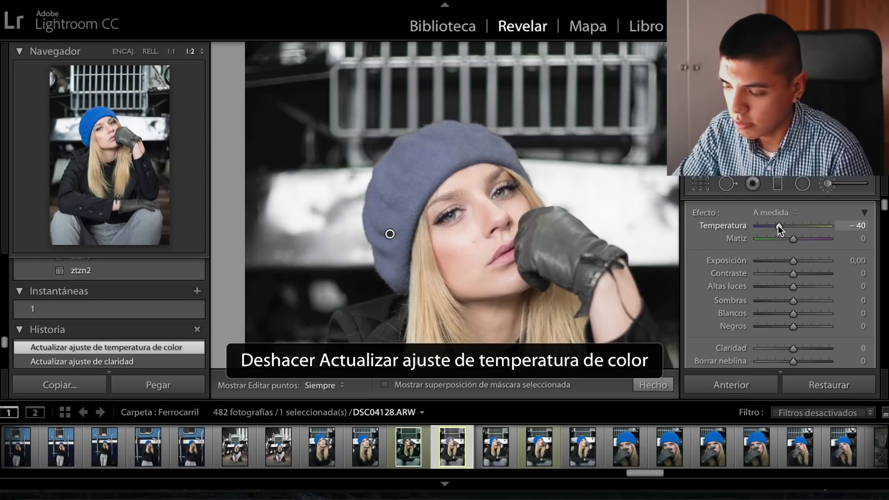
{"action": "scroll", "coordinate": [720, 321], "scroll_direction": "down", "scroll_amount": 1}
{"action": "left_click_drag", "start_coordinate": [754, 353], "coordinate": [702, 354]}
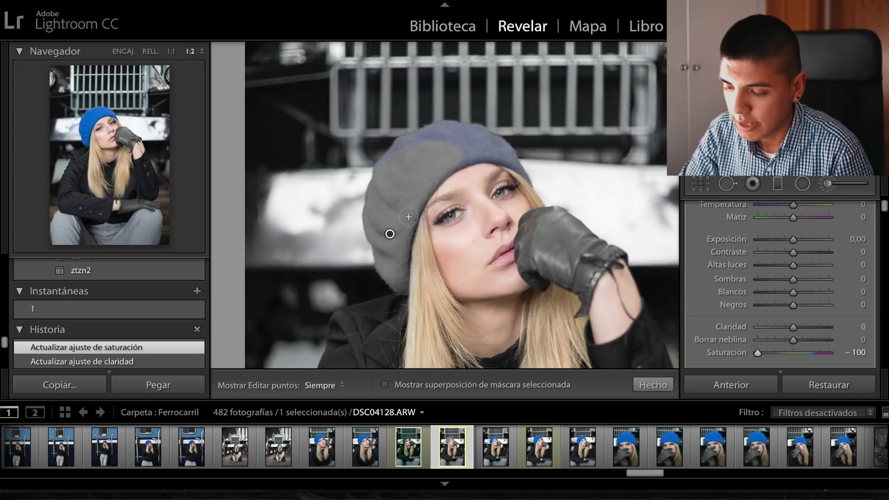
Extend the desaturating brush mask across the beret's upper part.
{"action": "key", "text": "h"}
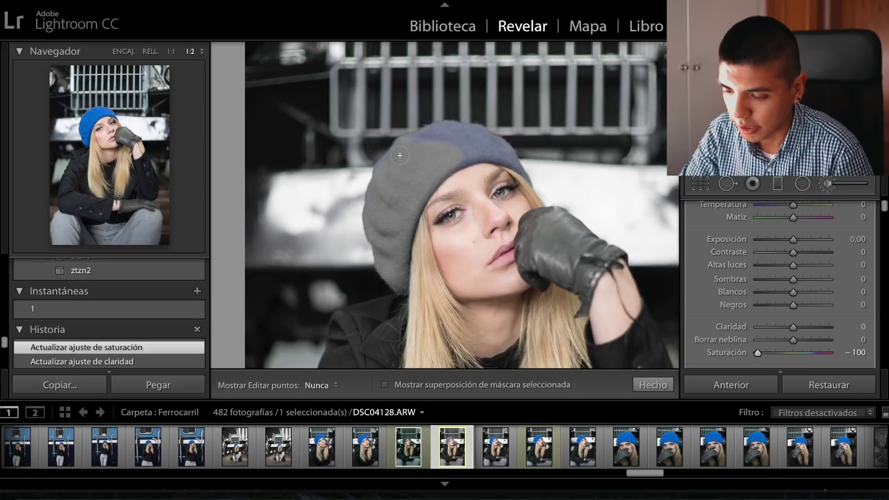
{"action": "mouse_move", "coordinate": [402, 153]}
{"action": "left_mouse_down"}
{"action": "mouse_move", "coordinate": [450, 140]}
{"action": "mouse_move", "coordinate": [423, 138]}
{"action": "mouse_move", "coordinate": [453, 137]}
{"action": "left_mouse_up"}
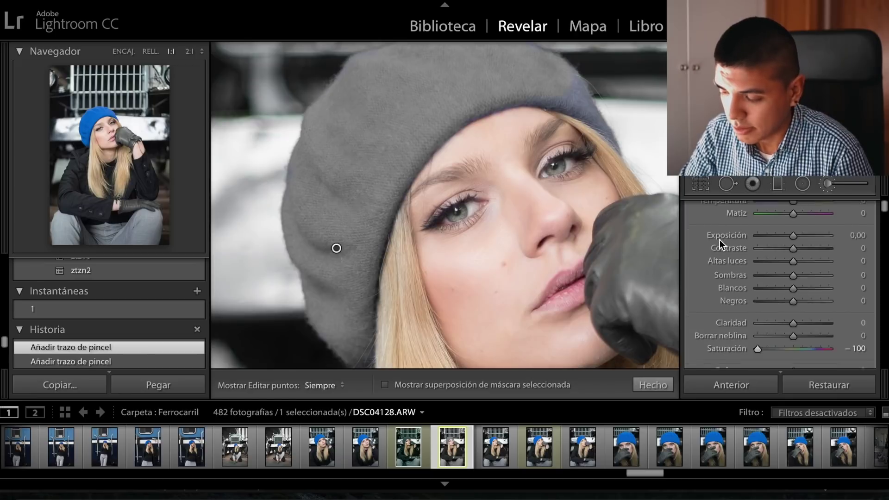
{"action": "scroll", "coordinate": [719, 240], "scroll_direction": "down", "scroll_amount": 5}
{"action": "scroll", "coordinate": [720, 240], "scroll_direction": "down", "scroll_amount": 10}
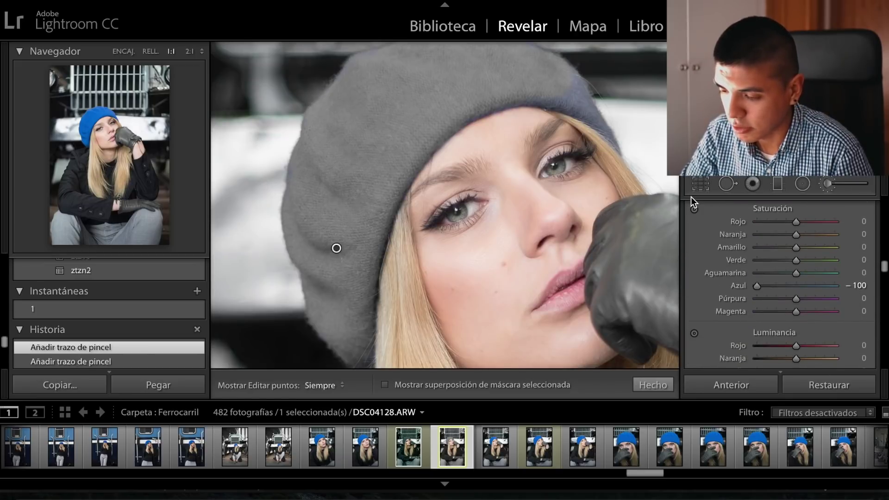
Show the mask overlay and extend the brush mask over the beret's remaining edge, with a stroke down the forehead.
{"action": "left_click", "coordinate": [119, 129]}
{"action": "key", "text": "h"}
{"action": "key", "text": "h"}
{"action": "key", "text": "h"}
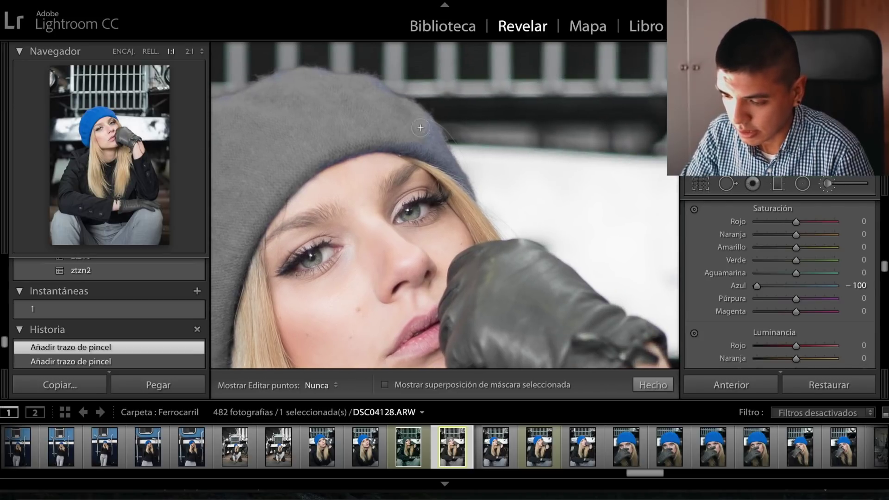
{"action": "key", "text": "o"}
{"action": "left_click_drag", "start_coordinate": [438, 155], "coordinate": [469, 213]}
{"action": "key", "text": "h"}
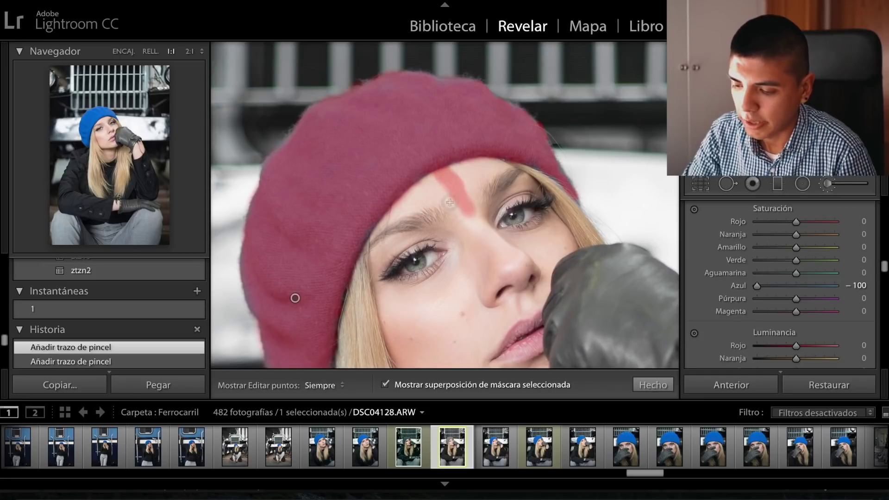
Erase the stray brush mask stroke from the forehead using the Adjustment Brush's erase mode with auto mask on.
{"action": "scroll", "coordinate": [724, 326], "scroll_direction": "down", "scroll_amount": 5}
{"action": "scroll", "coordinate": [724, 326], "scroll_direction": "down", "scroll_amount": 5}
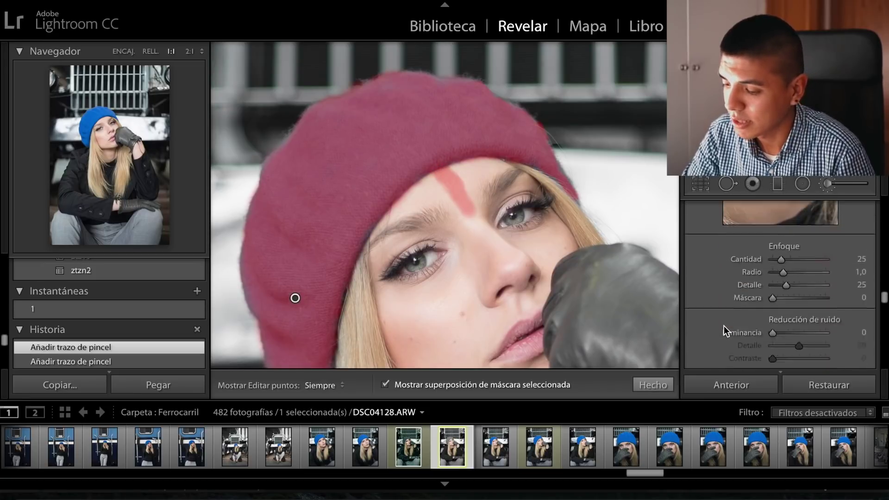
{"action": "scroll", "coordinate": [724, 326], "scroll_direction": "up", "scroll_amount": 12}
{"action": "scroll", "coordinate": [724, 326], "scroll_direction": "up", "scroll_amount": 5}
{"action": "scroll", "coordinate": [724, 326], "scroll_direction": "down", "scroll_amount": 6}
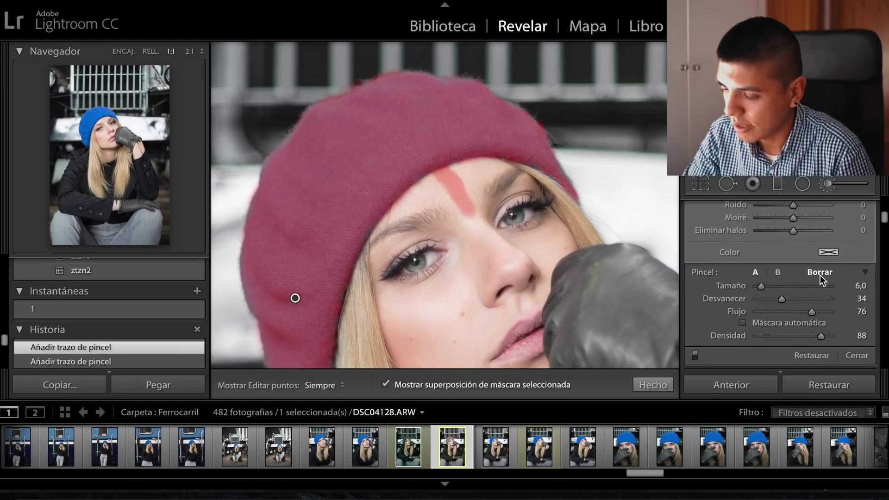
{"action": "left_click", "coordinate": [820, 275]}
{"action": "key", "text": "h"}
{"action": "scroll", "coordinate": [472, 220], "scroll_direction": "up", "scroll_amount": 4}
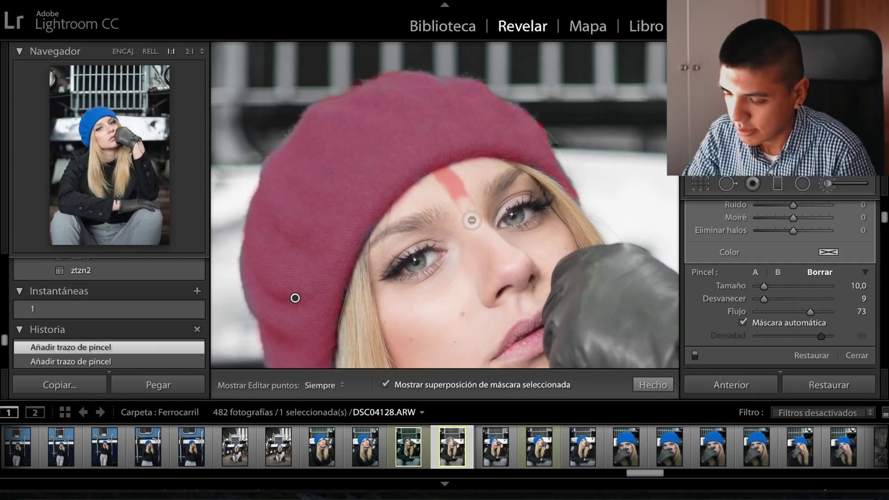
{"action": "key", "text": "h"}
{"action": "left_click_drag", "start_coordinate": [459, 197], "coordinate": [443, 182]}
Set the beret brush's exposure to −0.42, highlights to 12 and clarity to 44, and close the Adjustment Brush.
{"action": "scroll", "coordinate": [444, 183], "scroll_direction": "down", "scroll_amount": 4}
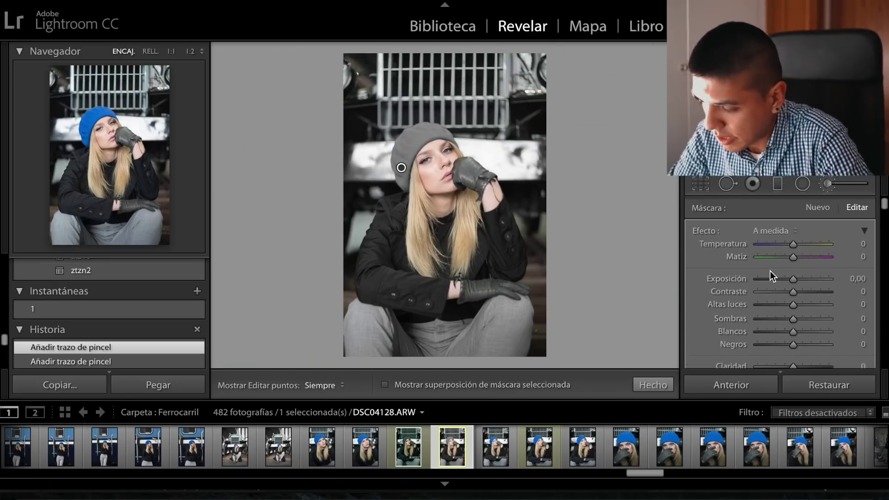
{"action": "scroll", "coordinate": [772, 282], "scroll_direction": "down", "scroll_amount": 1}
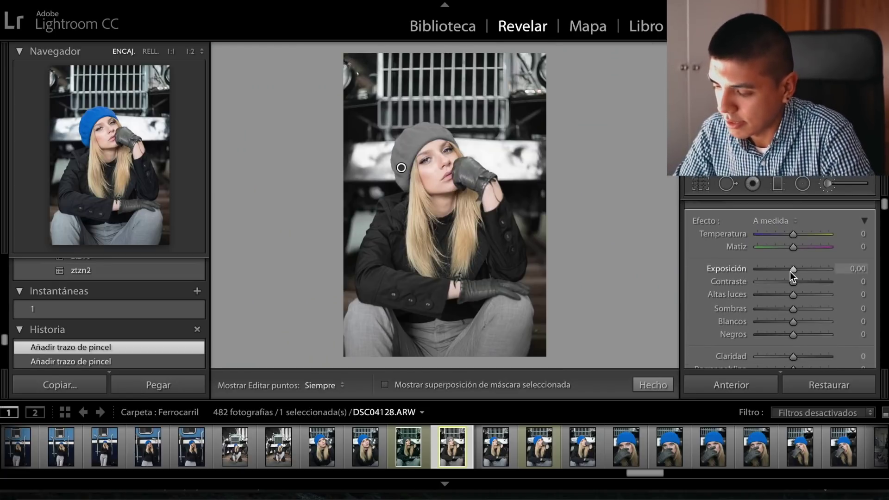
{"action": "left_click_drag", "start_coordinate": [791, 271], "coordinate": [796, 297]}
{"action": "left_click_drag", "start_coordinate": [793, 357], "coordinate": [809, 357]}
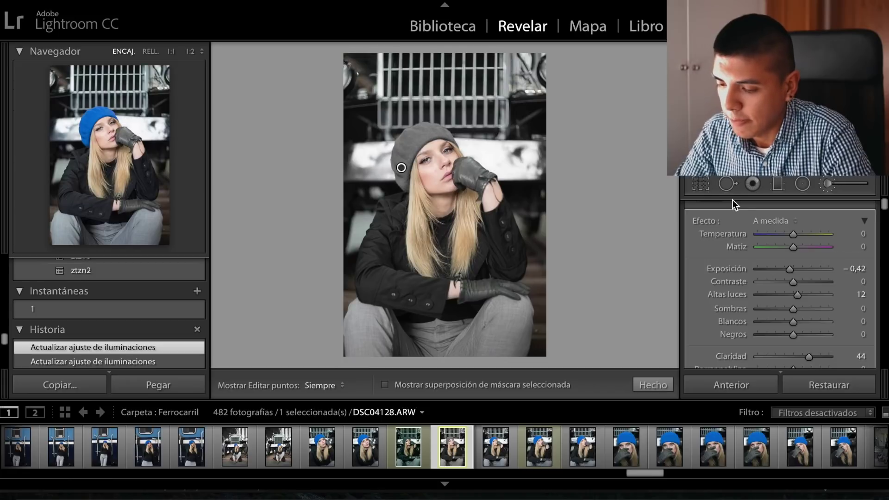
{"action": "key", "text": "k"}
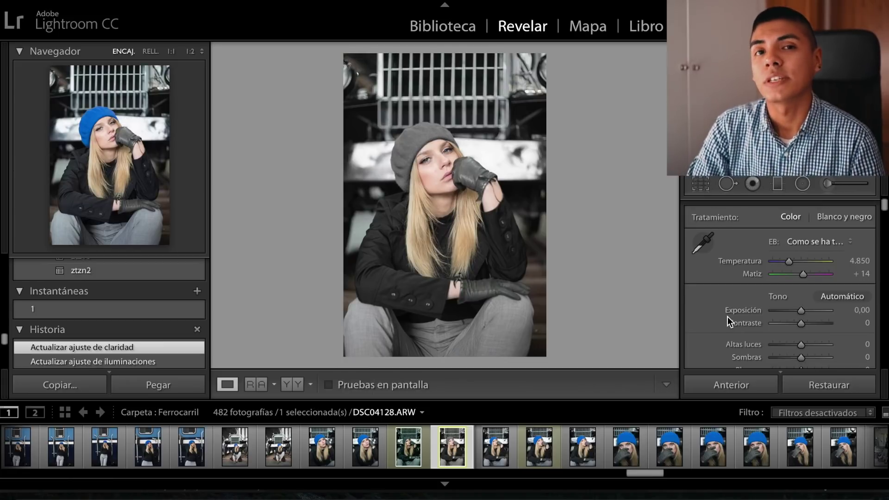
Set the whole photo's contrast to 19 and clarity to 31.
{"action": "scroll", "coordinate": [752, 294], "scroll_direction": "down", "scroll_amount": 15}
{"action": "scroll", "coordinate": [728, 305], "scroll_direction": "up", "scroll_amount": 15}
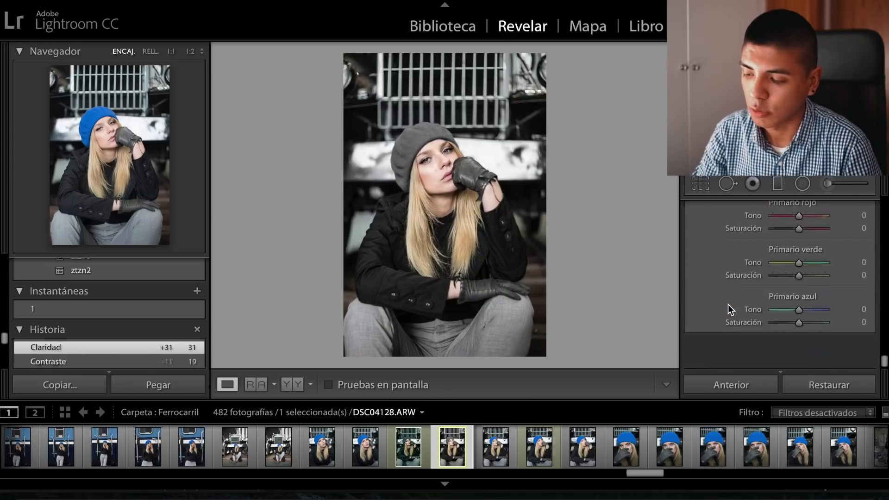
{"action": "scroll", "coordinate": [728, 305], "scroll_direction": "down", "scroll_amount": 1}
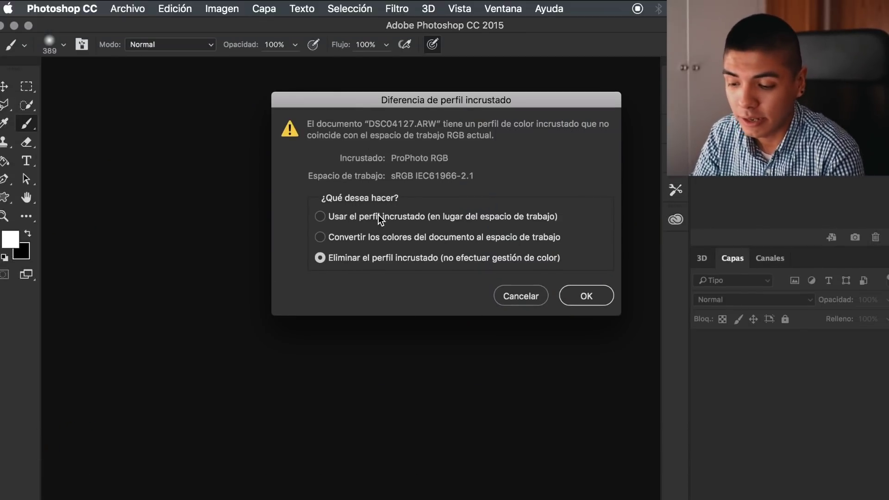
Open DSC04127.ARW in Photoshop with its embedded colour profile and start the Camera Raw filter on it.
{"action": "left_click", "coordinate": [437, 218]}
{"action": "key", "text": "Return"}
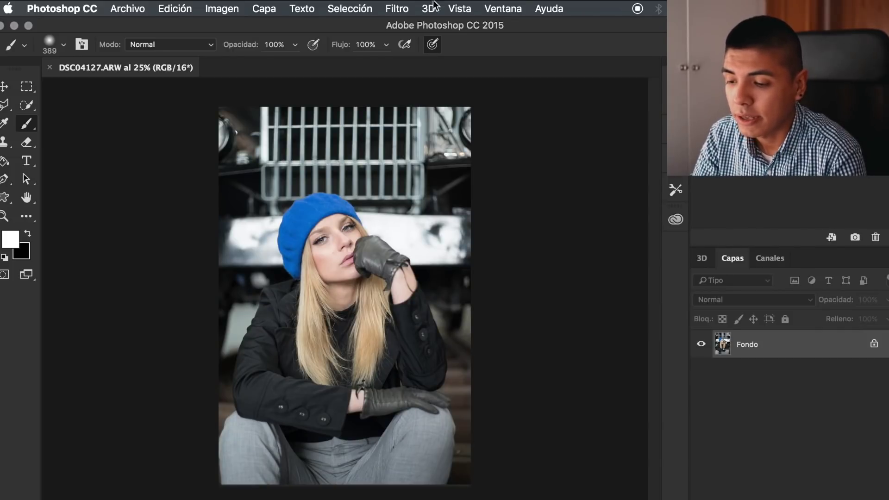
{"action": "left_click", "coordinate": [401, 10]}
{"action": "left_click", "coordinate": [463, 96]}
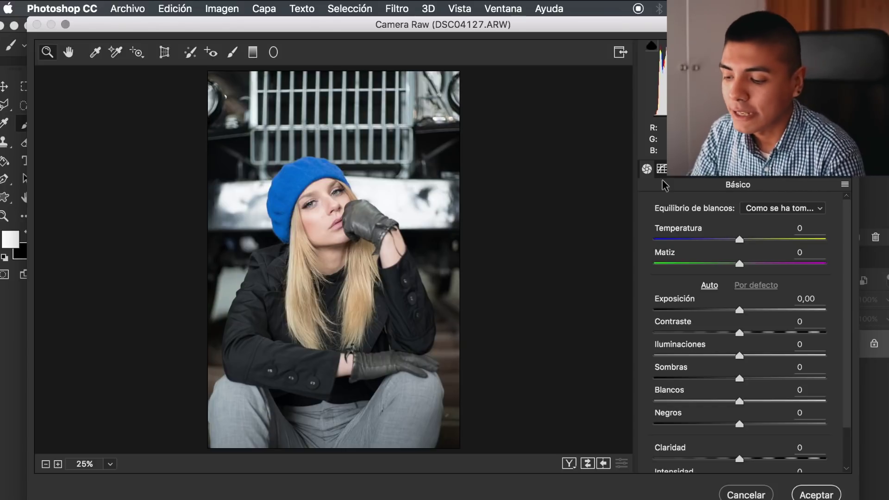
Open the HSL / Grayscale adjustments in Camera Raw and look through the hue, saturation and luminance controls.
{"action": "left_click", "coordinate": [696, 174]}
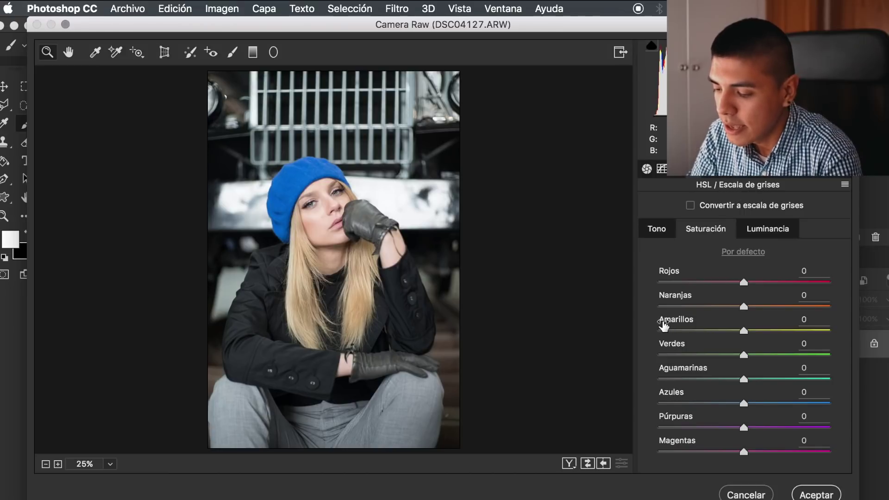
{"action": "left_click", "coordinate": [663, 231]}
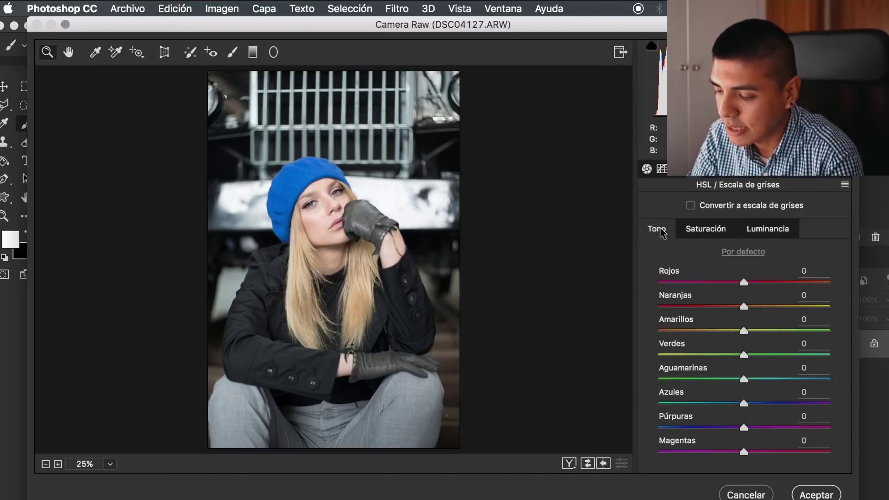
{"action": "left_click", "coordinate": [698, 234]}
{"action": "left_click", "coordinate": [756, 236]}
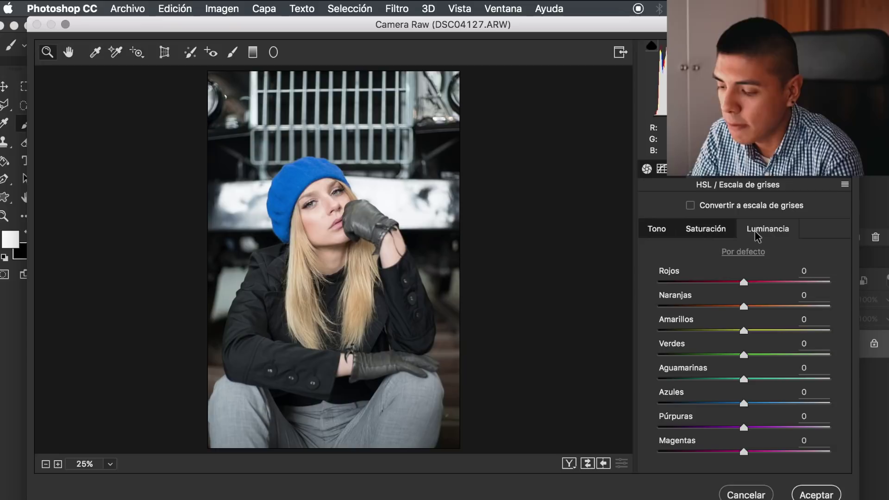
{"action": "left_click", "coordinate": [667, 232]}
{"action": "left_click", "coordinate": [704, 229]}
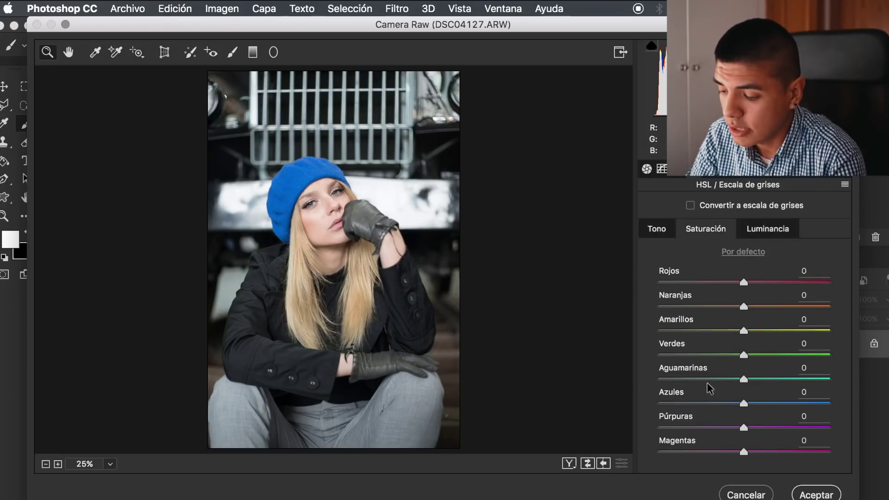
Set the Blues saturation to −100 and lower the Blues luminance.
{"action": "left_click_drag", "start_coordinate": [743, 404], "coordinate": [653, 403]}
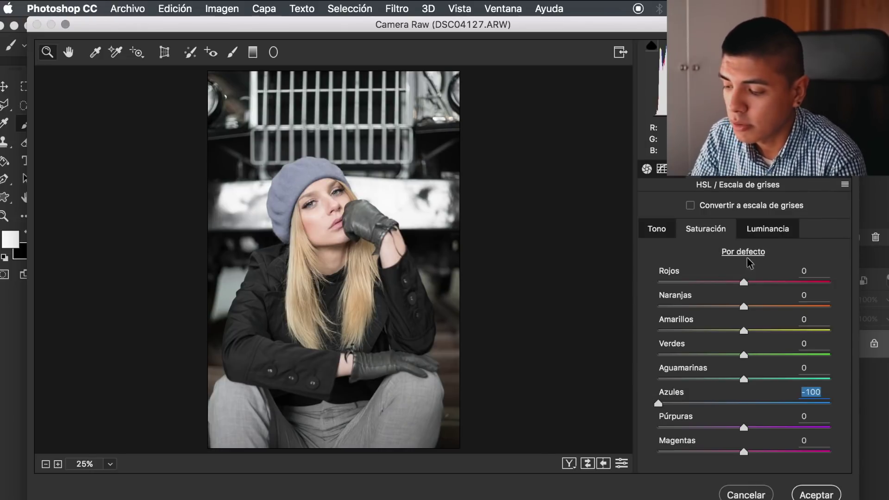
{"action": "left_click", "coordinate": [765, 236]}
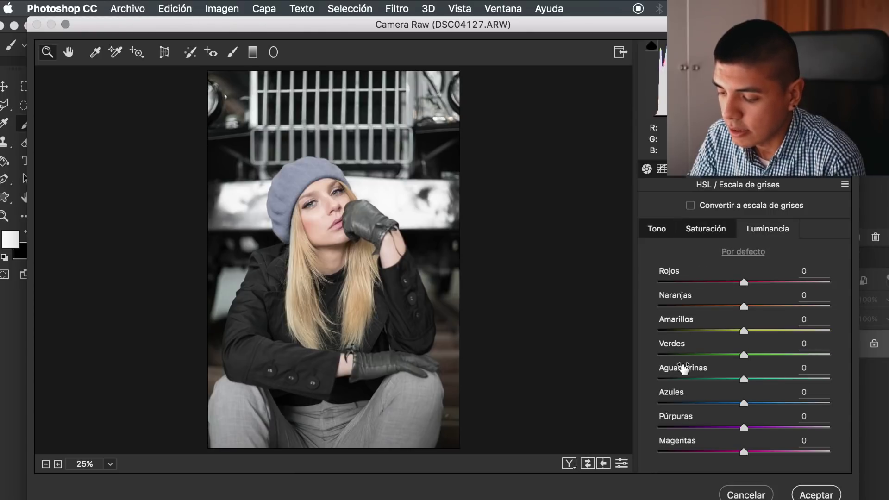
{"action": "left_click_drag", "start_coordinate": [744, 405], "coordinate": [711, 404]}
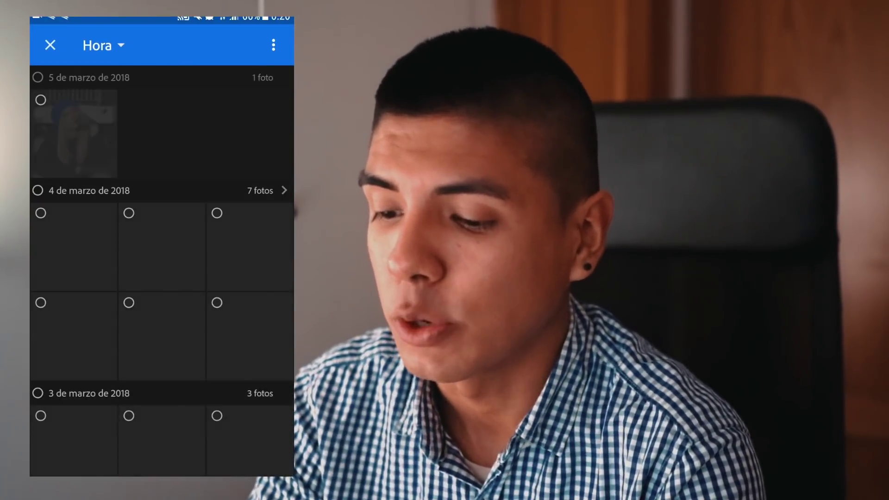
Switch to mobile Lightroom CC, add the blue-beret portrait dated 5 March 2018 and open it for editing.
{"action": "left_click", "coordinate": [74, 133]}
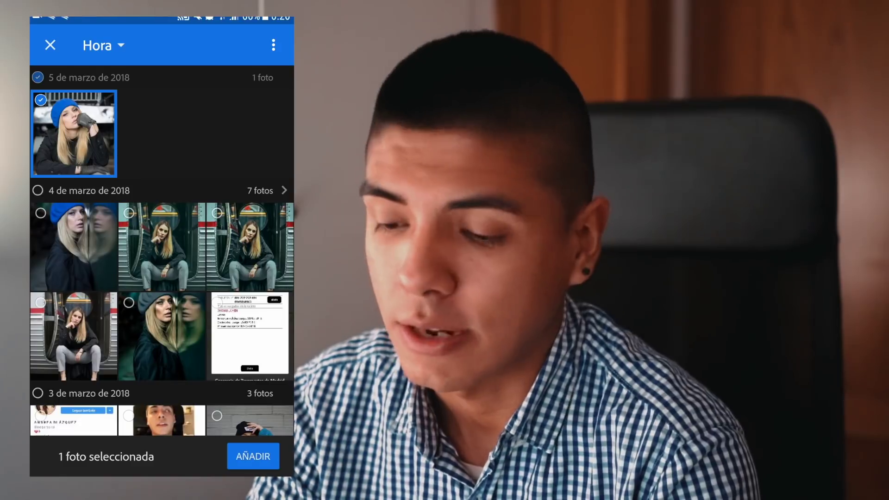
{"action": "left_click", "coordinate": [259, 457]}
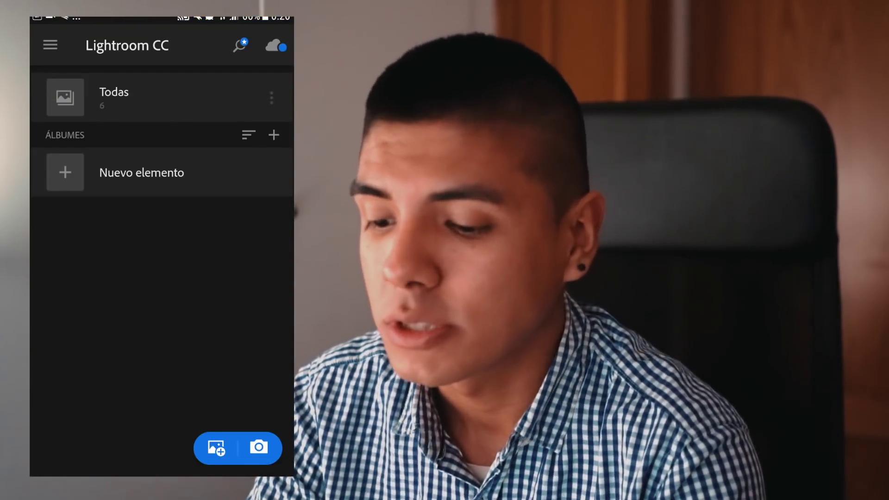
{"action": "left_click", "coordinate": [114, 97]}
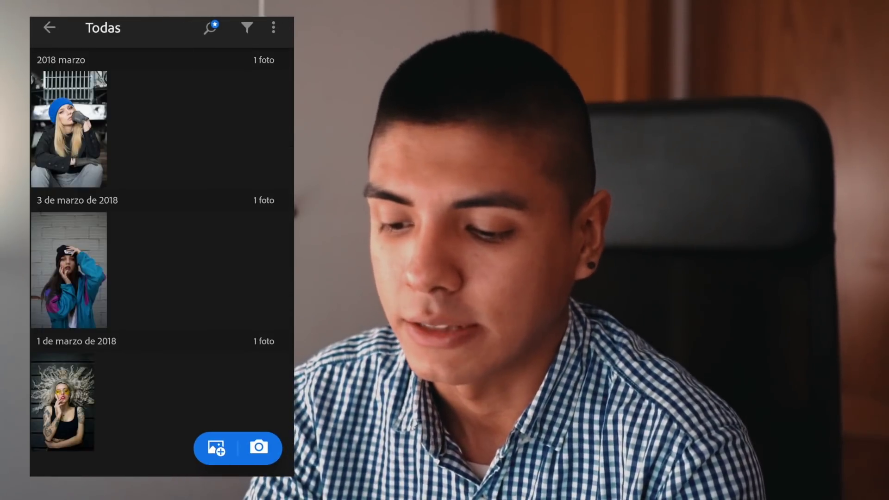
{"action": "left_click", "coordinate": [87, 135]}
{"action": "left_click", "coordinate": [167, 225]}
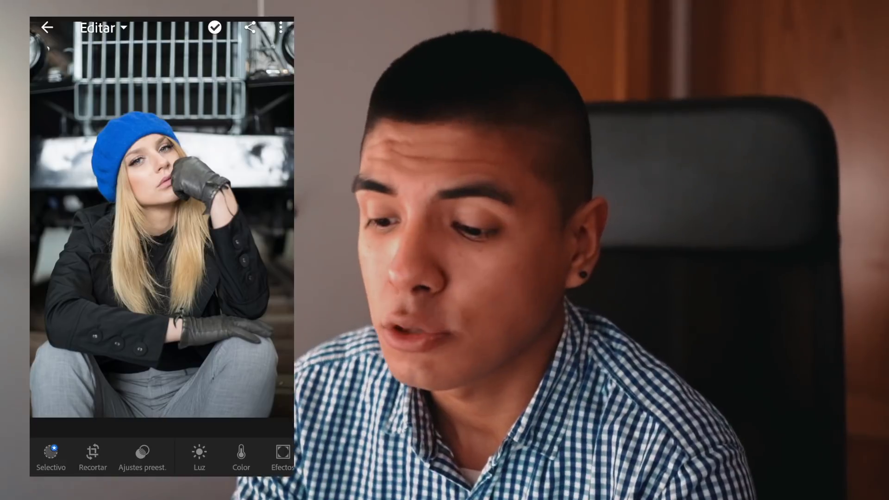
Open the colour mixer in the portrait's colour adjustments.
{"action": "scroll", "coordinate": [162, 456], "scroll_direction": "right", "scroll_amount": 5}
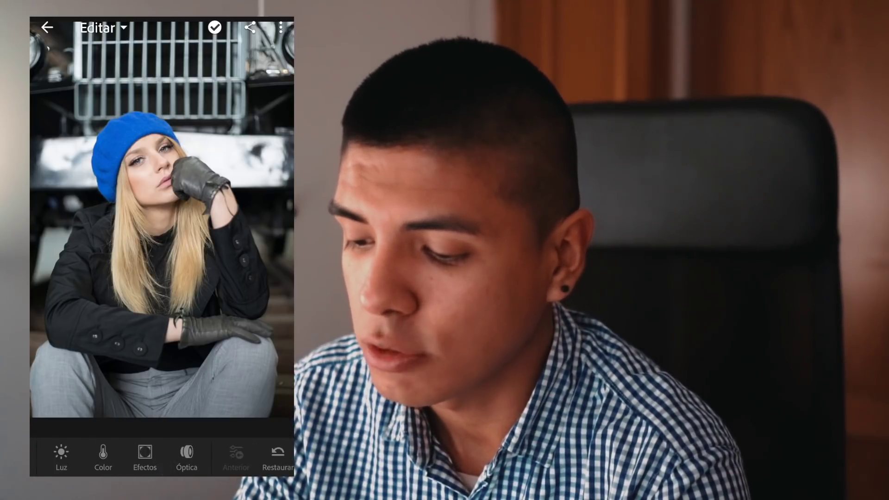
{"action": "scroll", "coordinate": [186, 457], "scroll_direction": "left", "scroll_amount": 3}
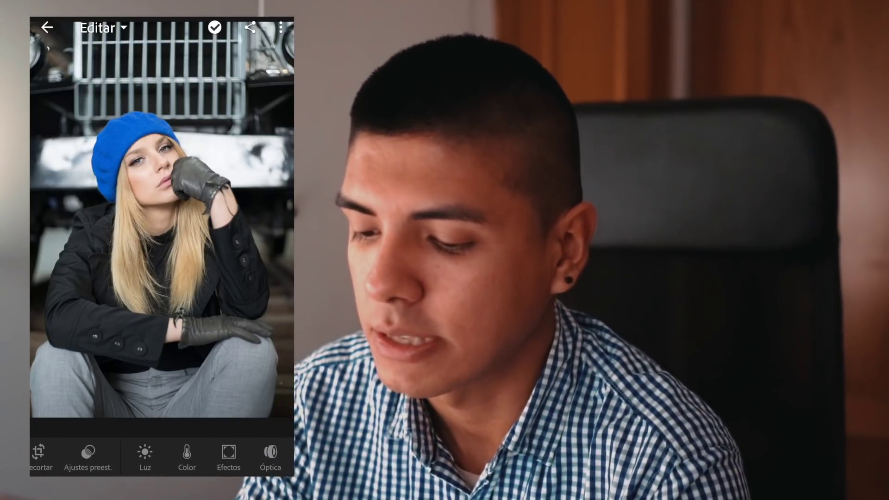
{"action": "left_click", "coordinate": [187, 456]}
{"action": "left_click", "coordinate": [253, 438]}
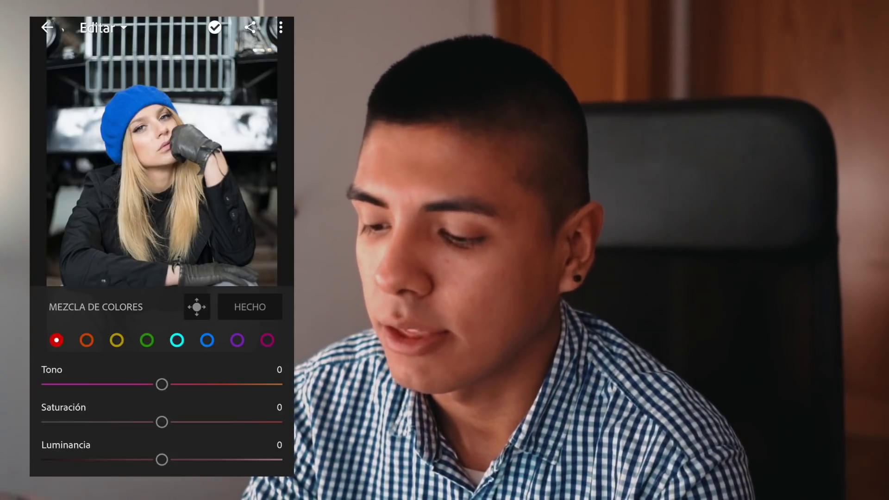
Look through the green, aqua, blue, purple and magenta channels of the colour mixer.
{"action": "left_click", "coordinate": [147, 341]}
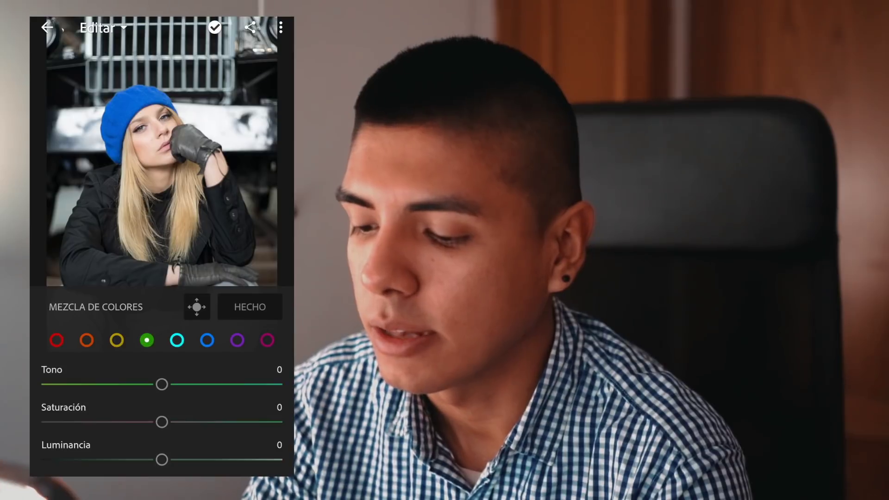
{"action": "left_click", "coordinate": [177, 341]}
{"action": "left_click", "coordinate": [207, 340]}
{"action": "left_click", "coordinate": [237, 340]}
{"action": "left_click", "coordinate": [267, 341]}
Try a hue of 15 on the blue channel, reset it, and set the blue saturation to −100.
{"action": "left_click", "coordinate": [207, 341]}
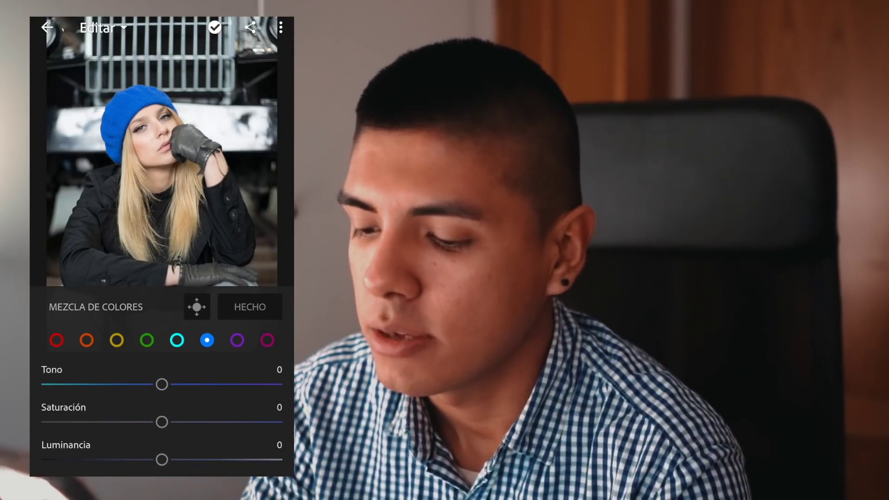
{"action": "mouse_move", "coordinate": [162, 384]}
{"action": "left_mouse_down"}
{"action": "mouse_move", "coordinate": [171, 385]}
{"action": "mouse_move", "coordinate": [55, 385]}
{"action": "mouse_move", "coordinate": [264, 385]}
{"action": "mouse_move", "coordinate": [59, 389]}
{"action": "mouse_move", "coordinate": [252, 378]}
{"action": "mouse_move", "coordinate": [91, 394]}
{"action": "mouse_move", "coordinate": [176, 384]}
{"action": "left_mouse_up"}
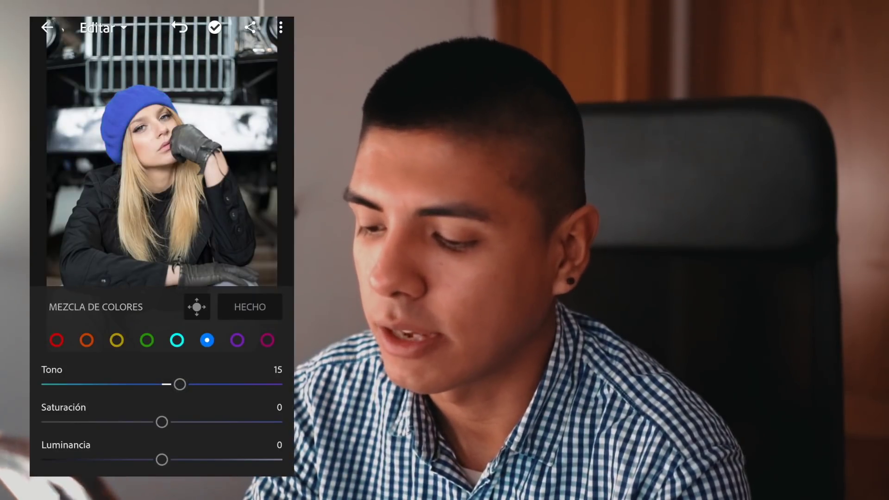
{"action": "double_click", "coordinate": [179, 385]}
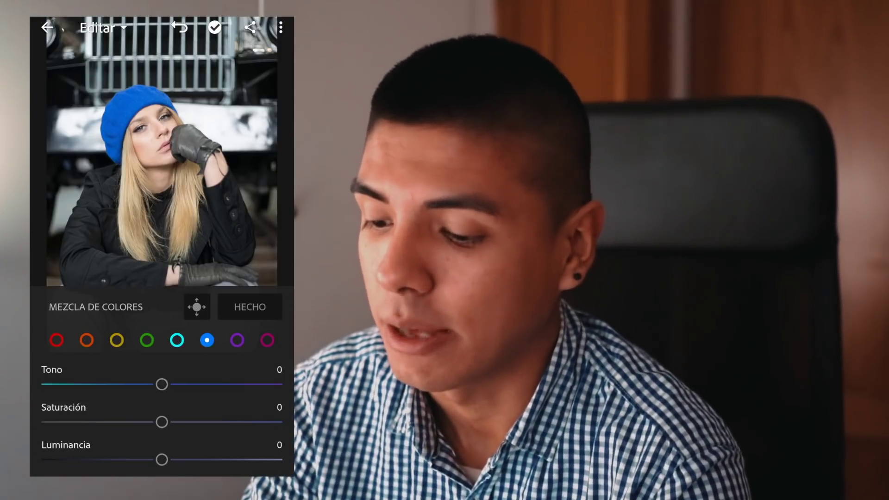
{"action": "left_click_drag", "start_coordinate": [162, 421], "coordinate": [41, 422]}
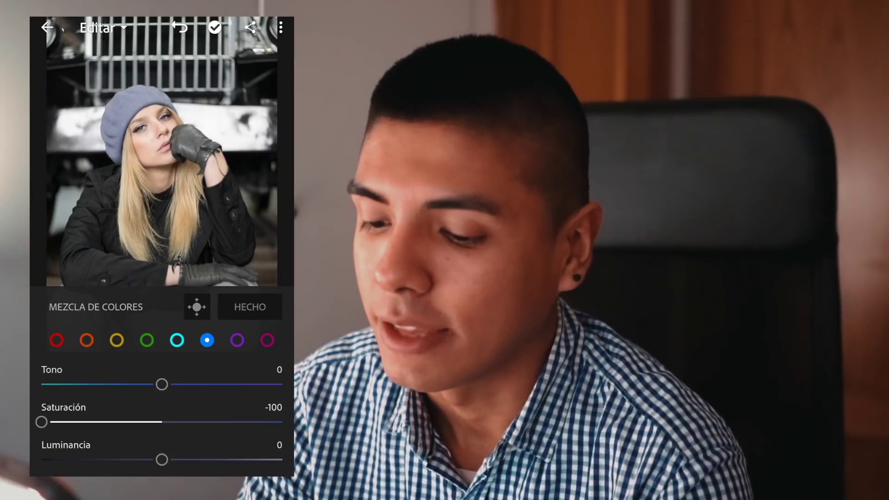